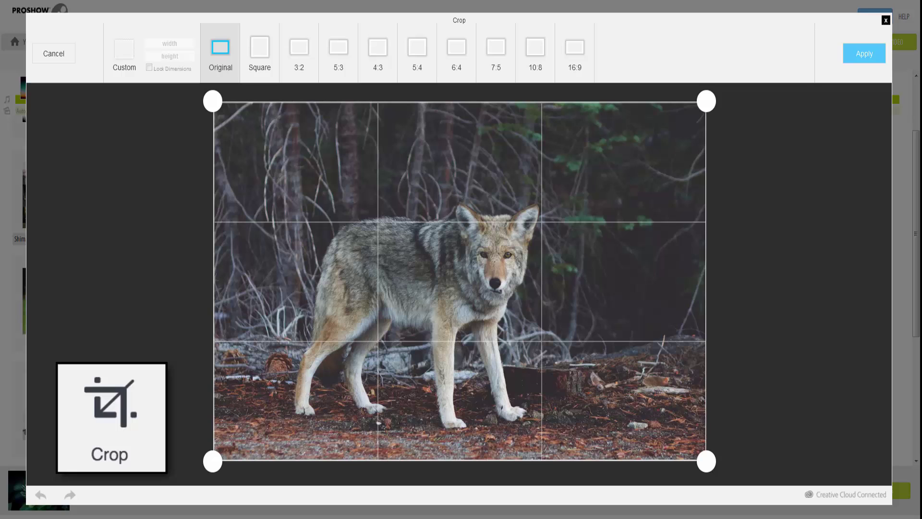
# - Shrink and reposition the crop frame around the whole wolf, using a Custom freeform crop
pyautogui.moveTo(212, 101); pyautogui.dragTo(372, 218)
pyautogui.moveTo(427, 235); pyautogui.dragTo(434, 258)
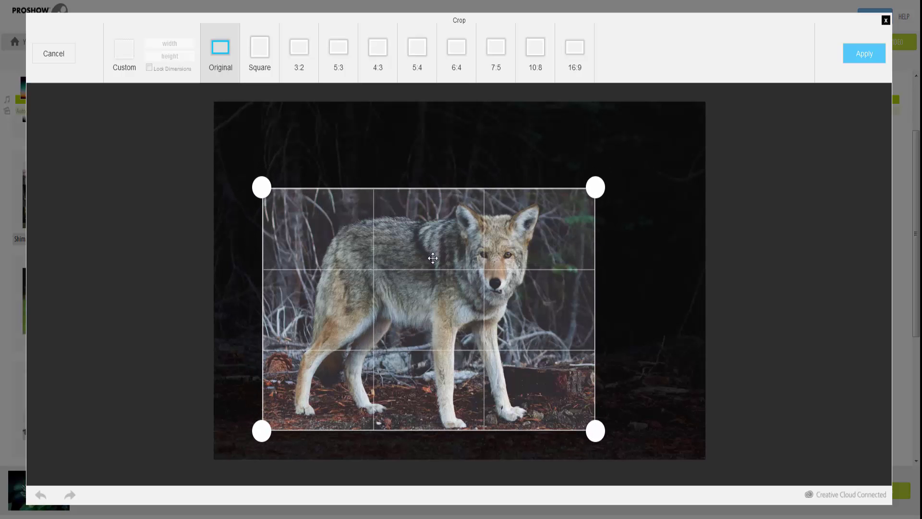
pyautogui.click(132, 58)
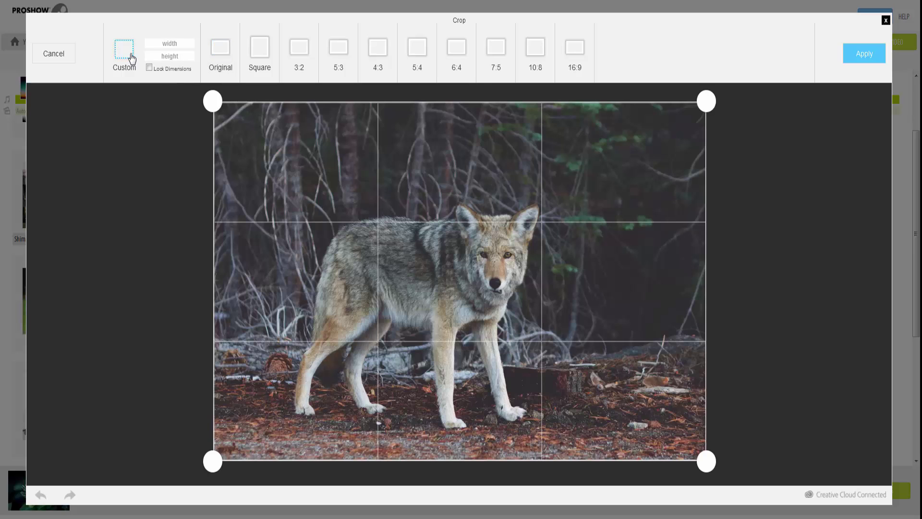
# - Try the Original, Square, 3:2, 5:3 and 4:3 crop ratios on the wolf photo
pyautogui.click(226, 56)
pyautogui.click(261, 55)
pyautogui.click(294, 54)
pyautogui.click(345, 54)
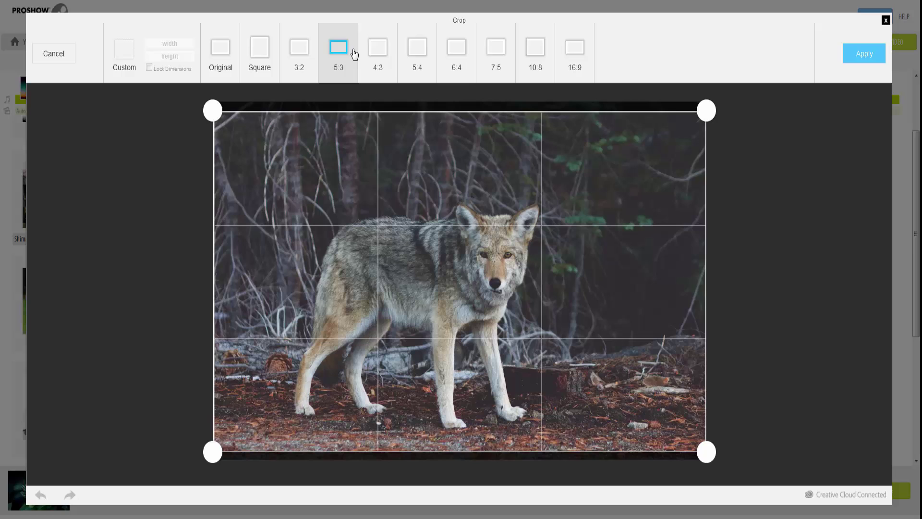
pyautogui.click(380, 54)
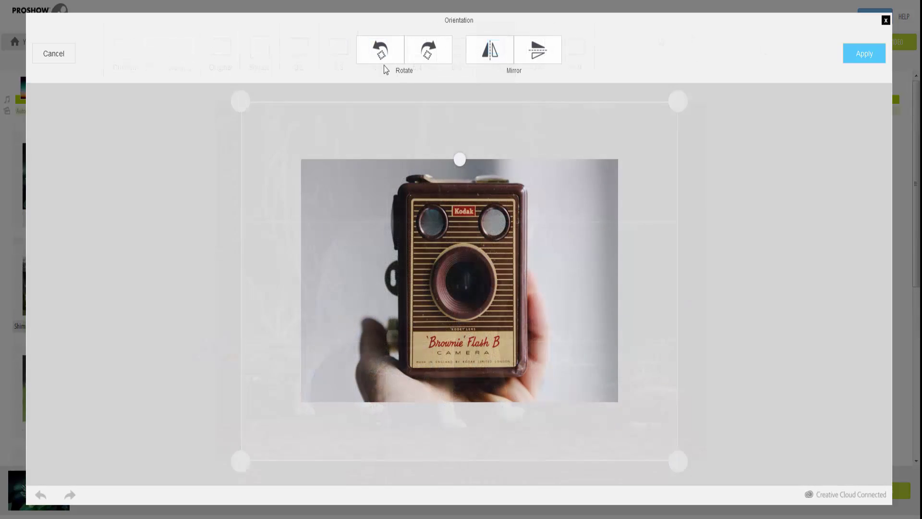
# - Rotate the camera photo right and back left, then mirror it horizontally and back
pyautogui.click(425, 55)
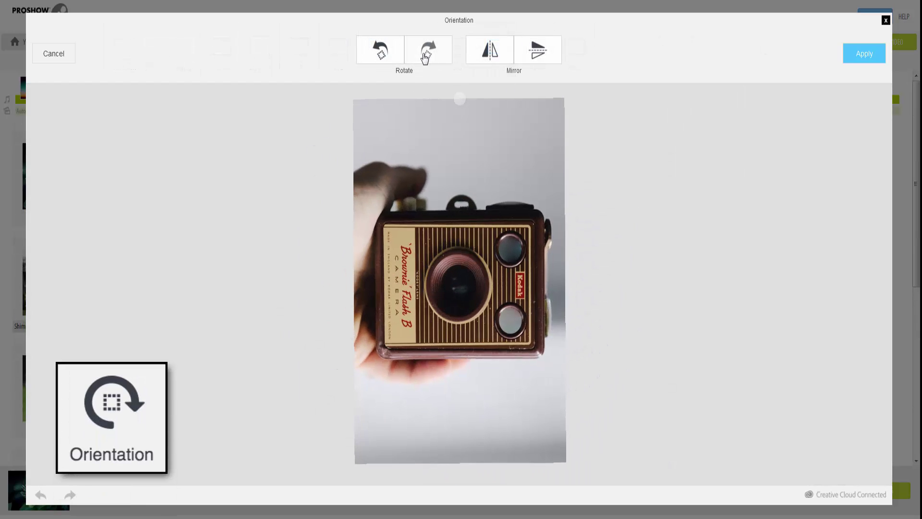
pyautogui.click(380, 52)
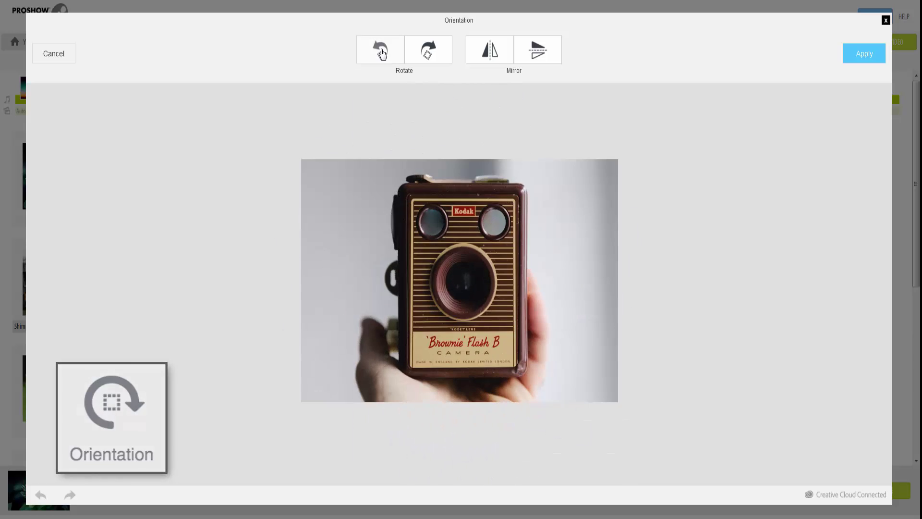
pyautogui.click(494, 53)
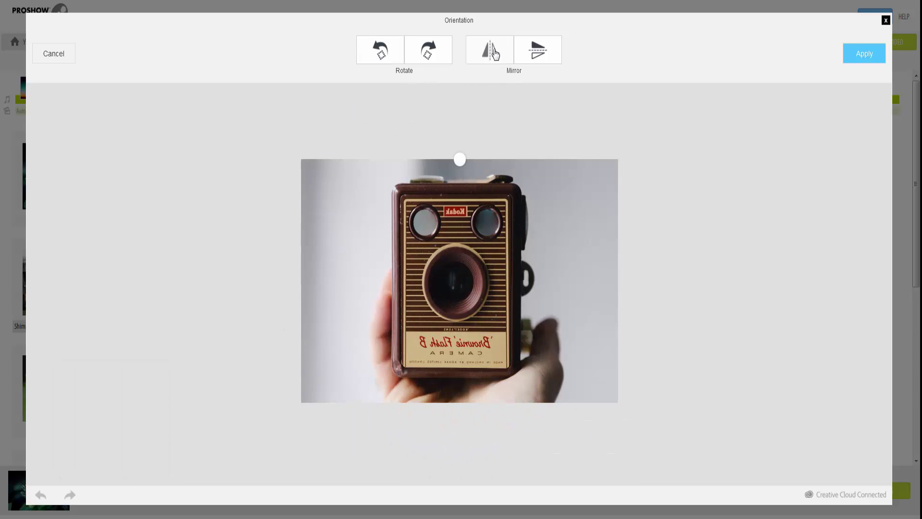
pyautogui.click(494, 54)
# - Flip the camera photo vertically and back, tilt it slightly clockwise, then desaturate the plane wreck photo
pyautogui.click(534, 52)
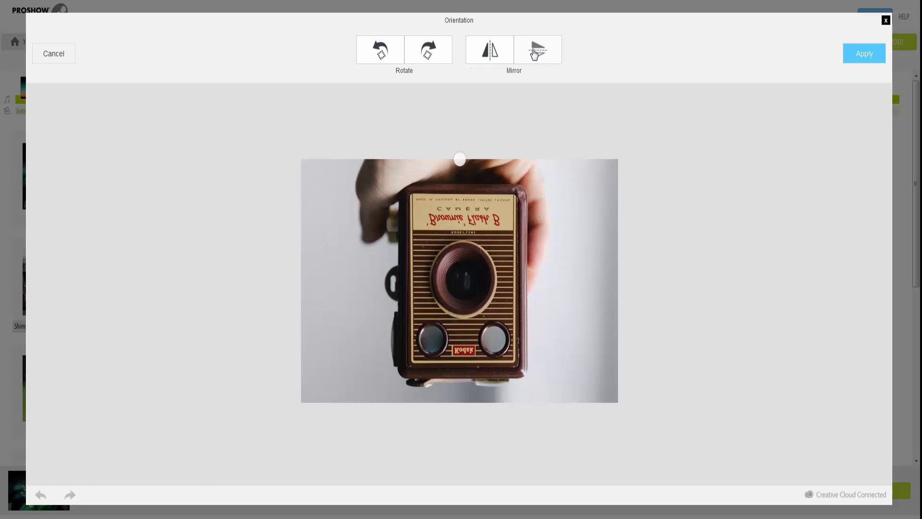
pyautogui.click(534, 53)
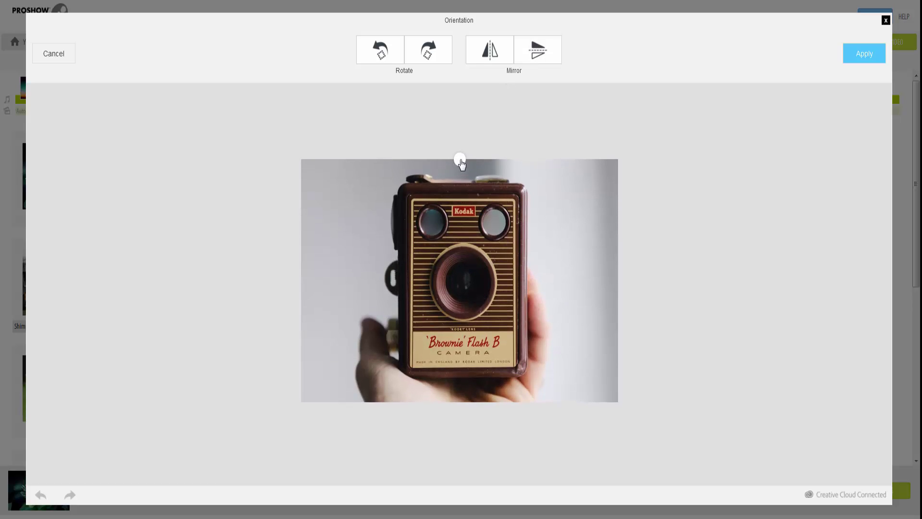
pyautogui.moveTo(460, 160); pyautogui.dragTo(574, 165)
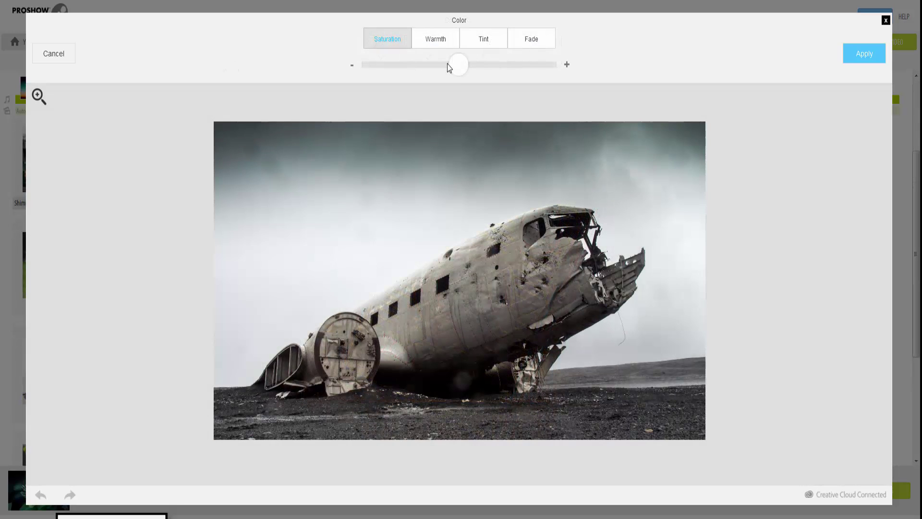
pyautogui.moveTo(457, 67); pyautogui.dragTo(335, 67)
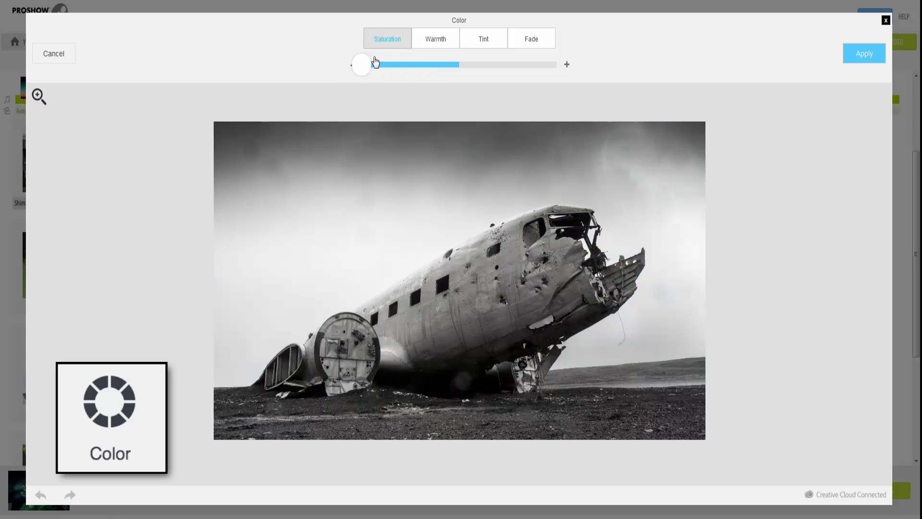
# - Raise the warmth of the black-and-white plane wreck photo and lower its fade
pyautogui.click(428, 45)
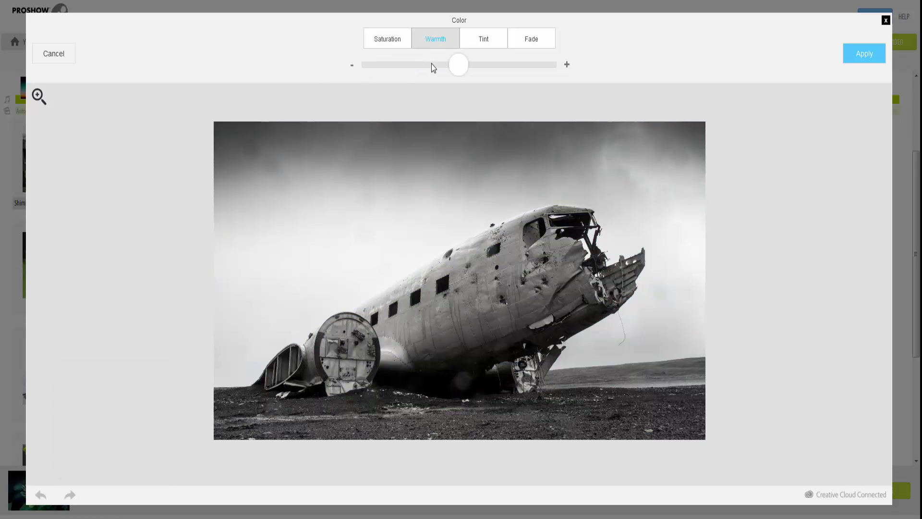
pyautogui.moveTo(455, 69); pyautogui.dragTo(527, 71)
pyautogui.click(532, 39)
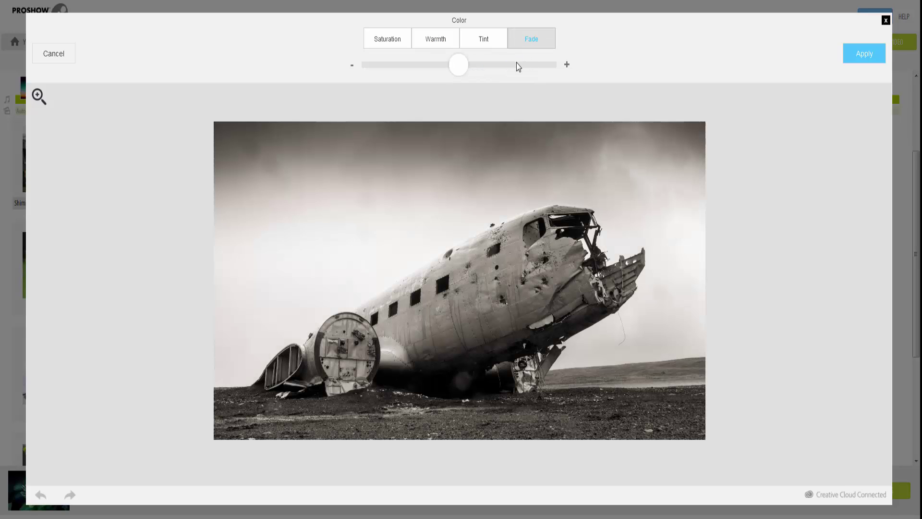
pyautogui.moveTo(466, 72); pyautogui.dragTo(374, 72)
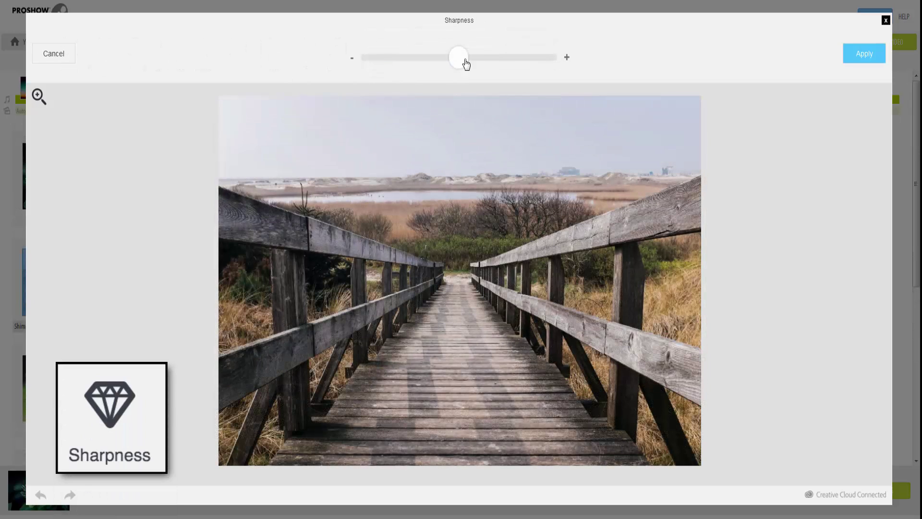
# - Push the boardwalk photo's sharpness to maximum, then down to its far-left blur setting
pyautogui.moveTo(466, 63); pyautogui.dragTo(587, 64)
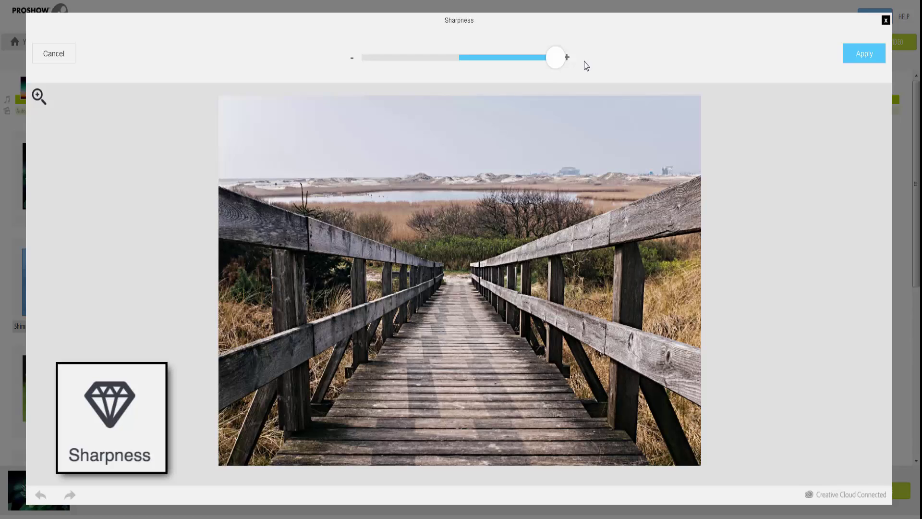
pyautogui.moveTo(553, 67); pyautogui.dragTo(384, 68)
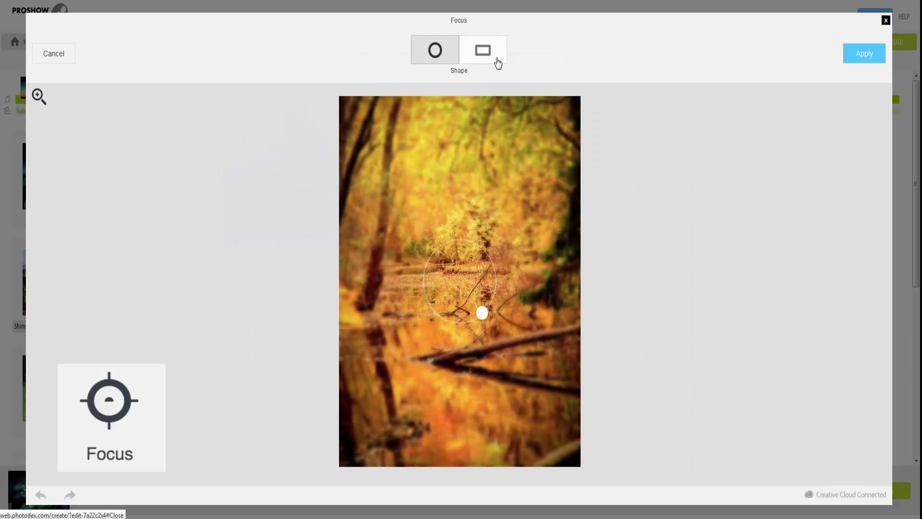
# - Switch to a rectangular focus band, move it down over the fallen log and tilt it slightly
pyautogui.click(494, 58)
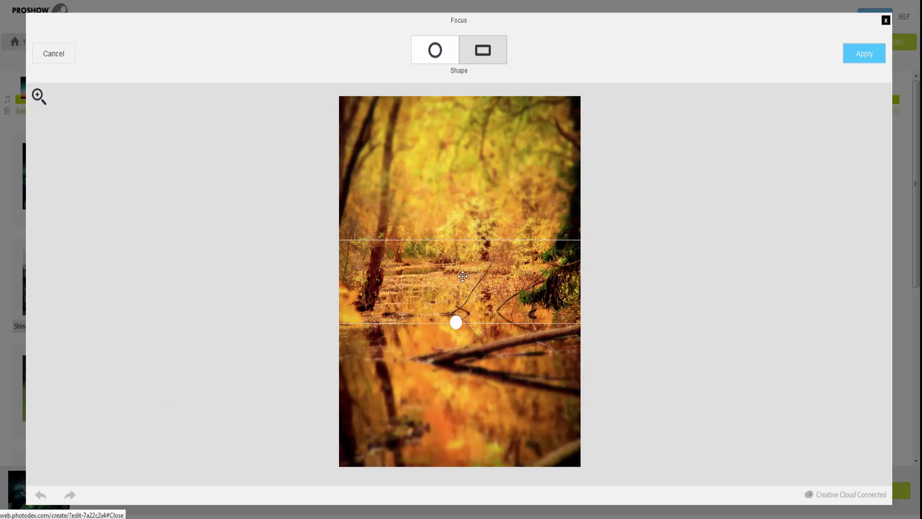
pyautogui.moveTo(458, 293); pyautogui.dragTo(459, 364)
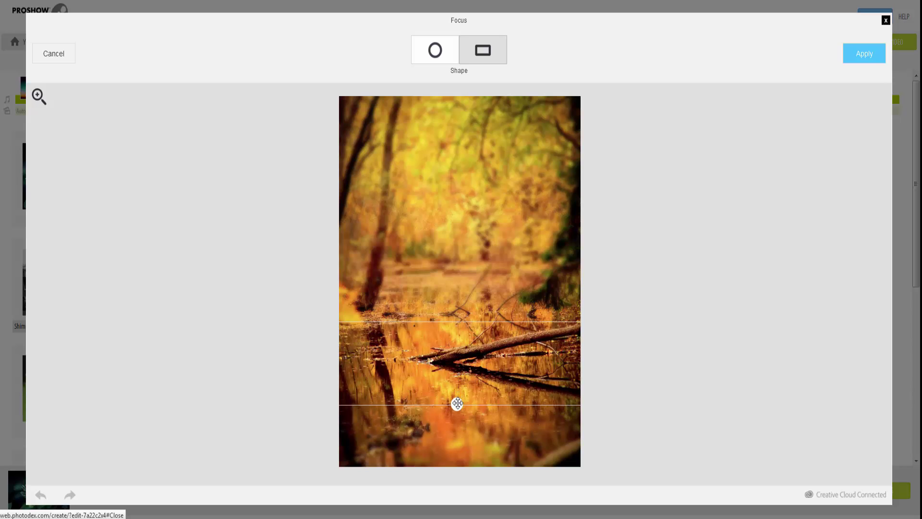
pyautogui.moveTo(457, 405); pyautogui.dragTo(461, 428)
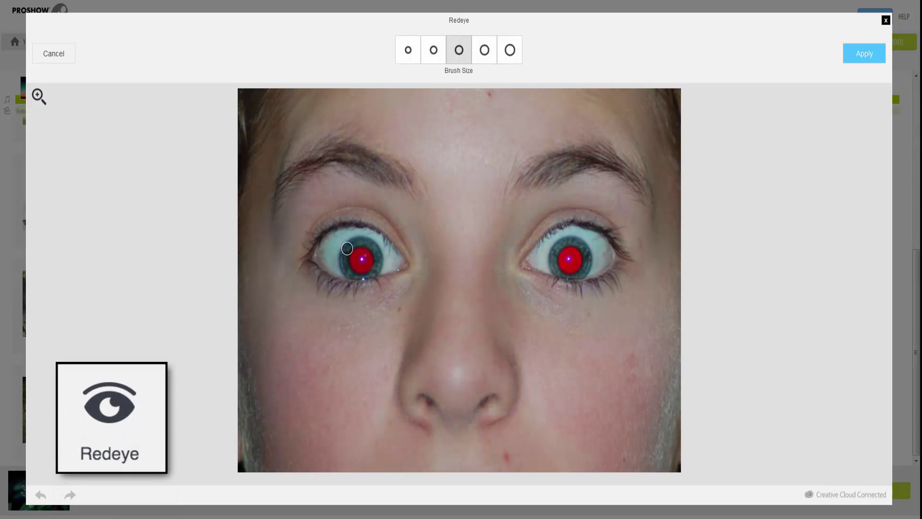
# - Brush out the red in the face photo's left pupil with the middle brush size
pyautogui.moveTo(347, 249); pyautogui.dragTo(368, 286)
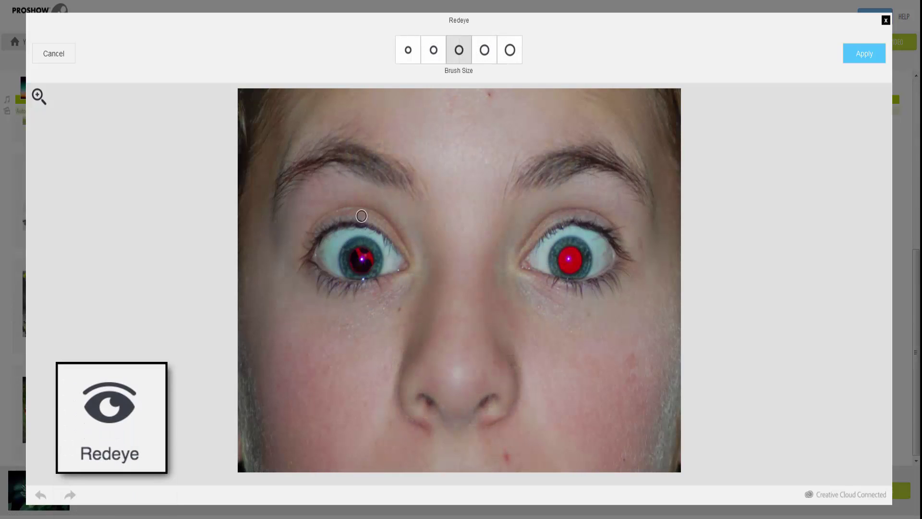
pyautogui.moveTo(362, 235); pyautogui.dragTo(363, 302)
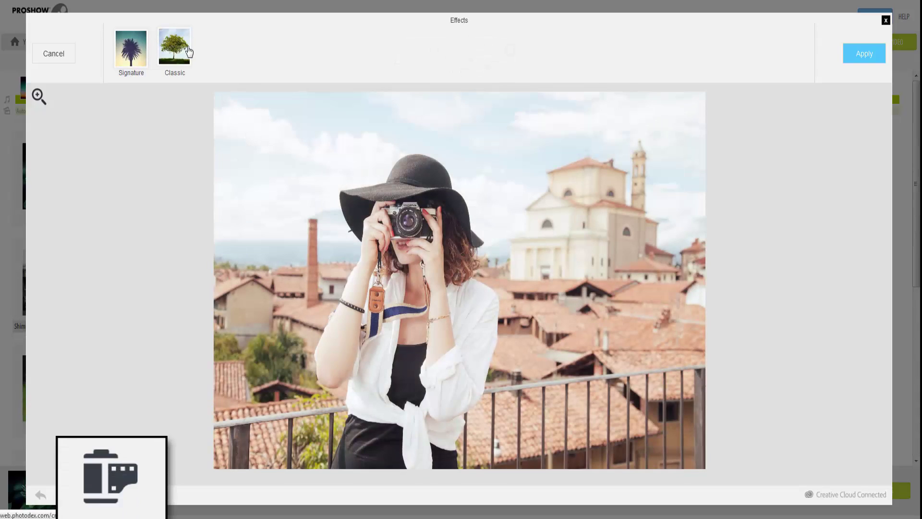
pyautogui.click(189, 52)
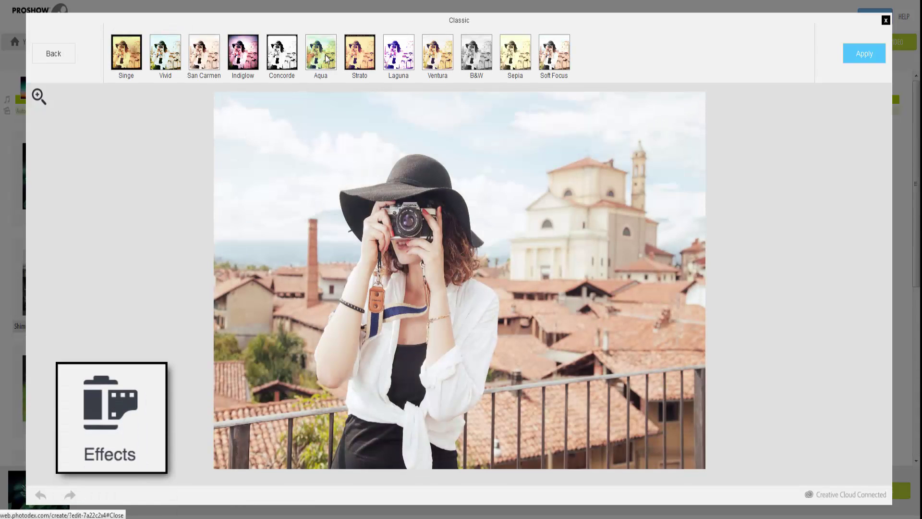
# - Apply the Indiglow effect to the woman-with-camera photo and reduce its strength to about half
pyautogui.click(236, 59)
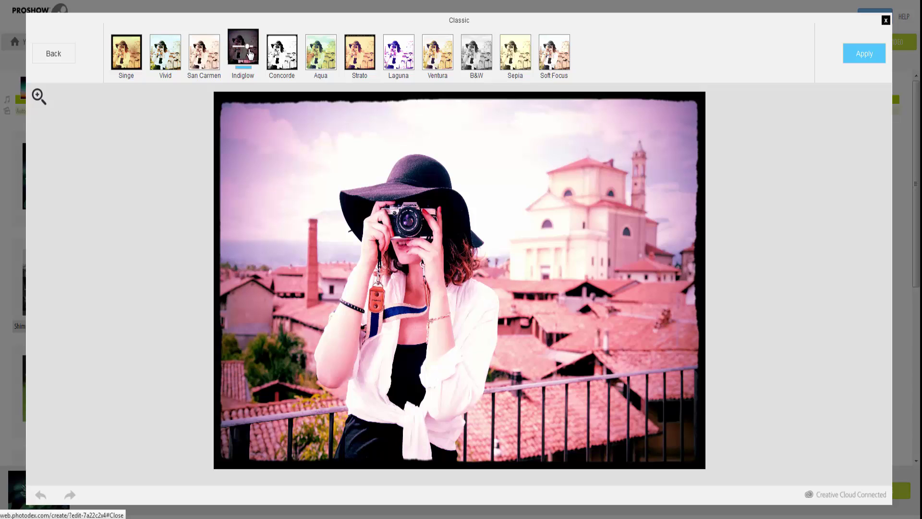
pyautogui.click(249, 53)
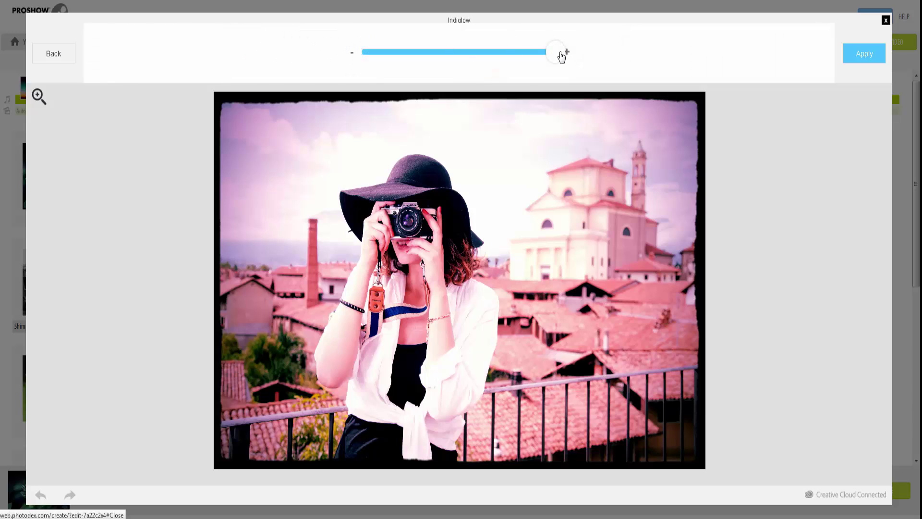
pyautogui.moveTo(561, 57); pyautogui.dragTo(466, 56)
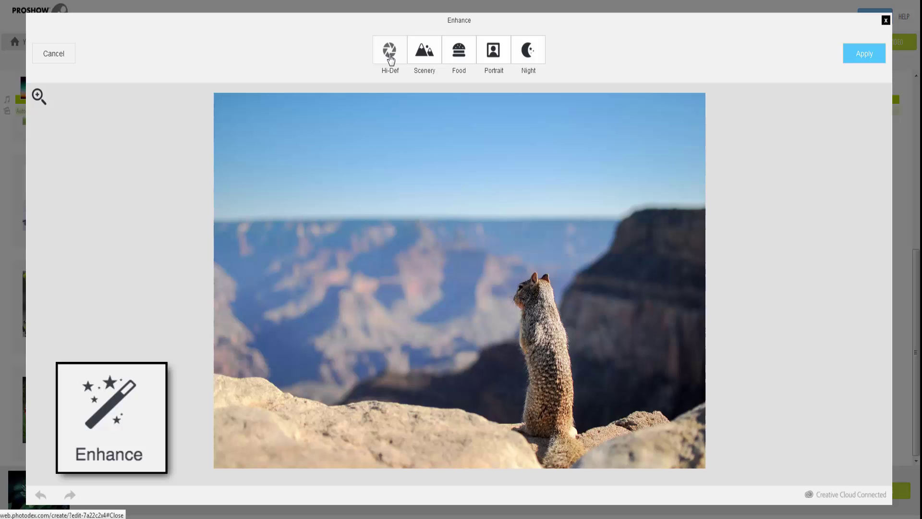
# - Preview the Hi-Def, Scenery and Food enhancements on the squirrel photo, settling on Portrait
pyautogui.click(390, 59)
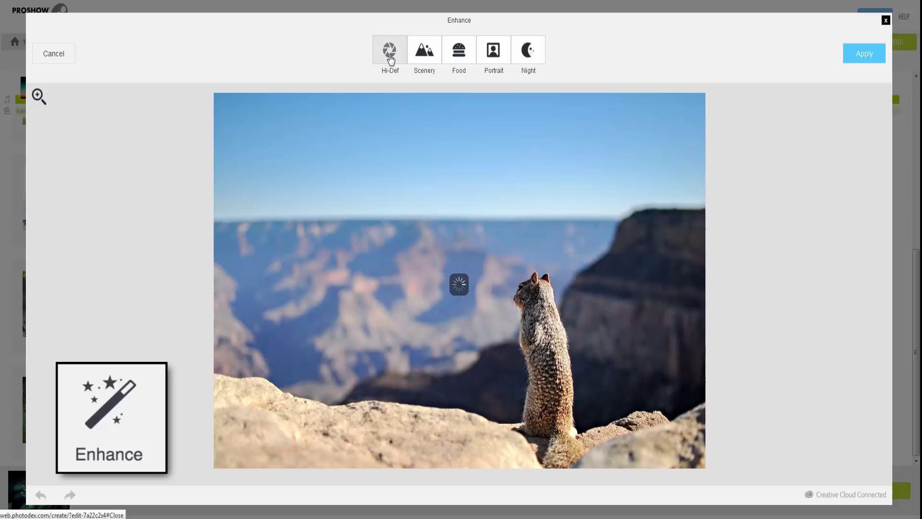
pyautogui.click(423, 54)
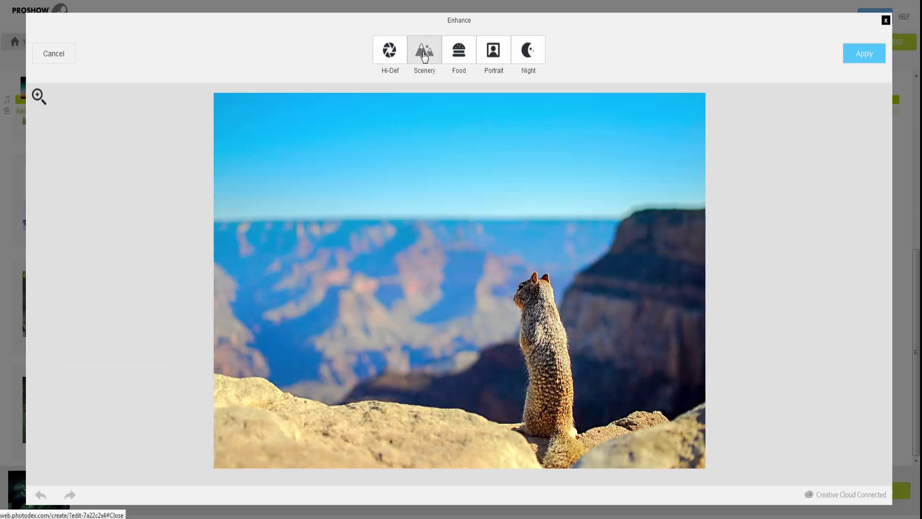
pyautogui.click(456, 54)
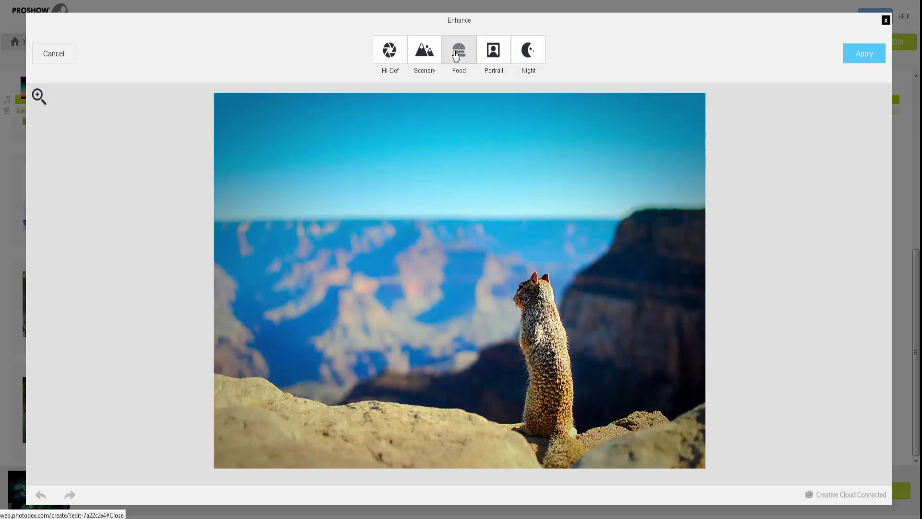
pyautogui.click(490, 55)
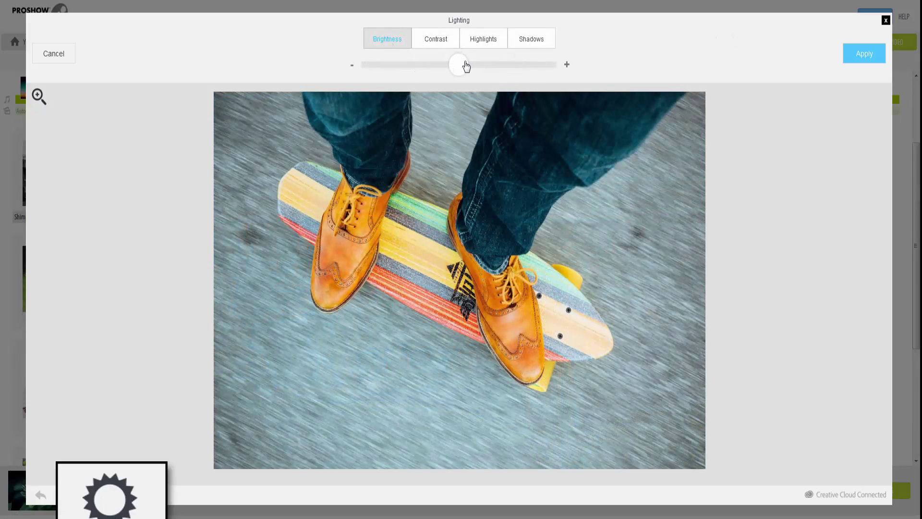
# - Lower the skateboard photo's brightness and contrast, raise its highlights, and select Shadows
pyautogui.moveTo(465, 65); pyautogui.dragTo(356, 76)
pyautogui.click(436, 43)
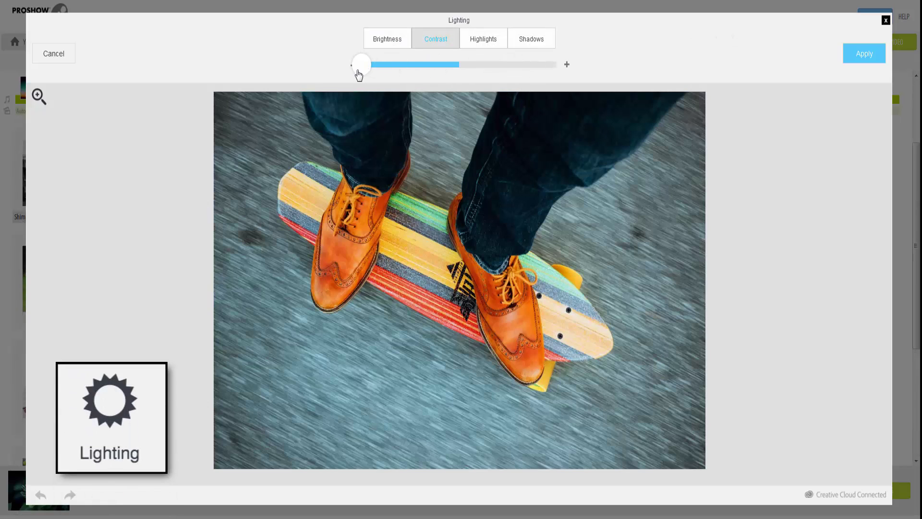
pyautogui.click(490, 41)
pyautogui.moveTo(467, 66); pyautogui.dragTo(518, 66)
pyautogui.click(529, 39)
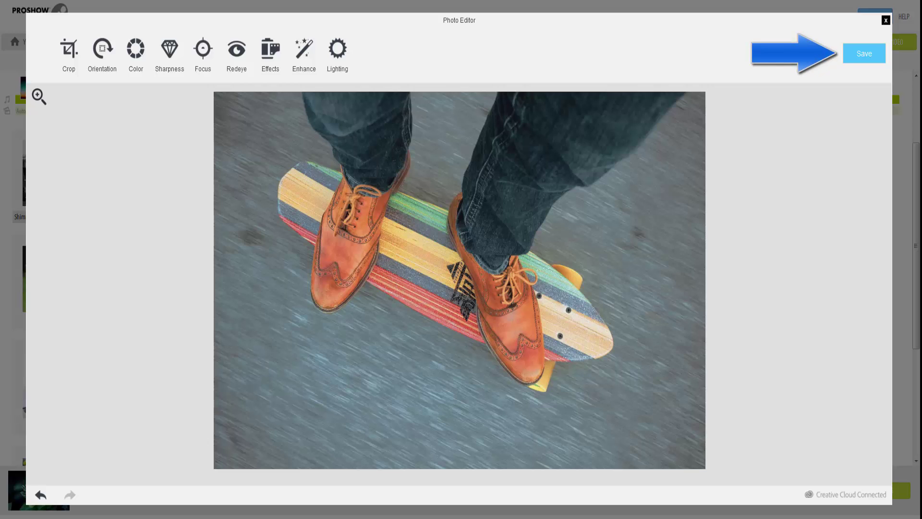
pyautogui.click(865, 54)
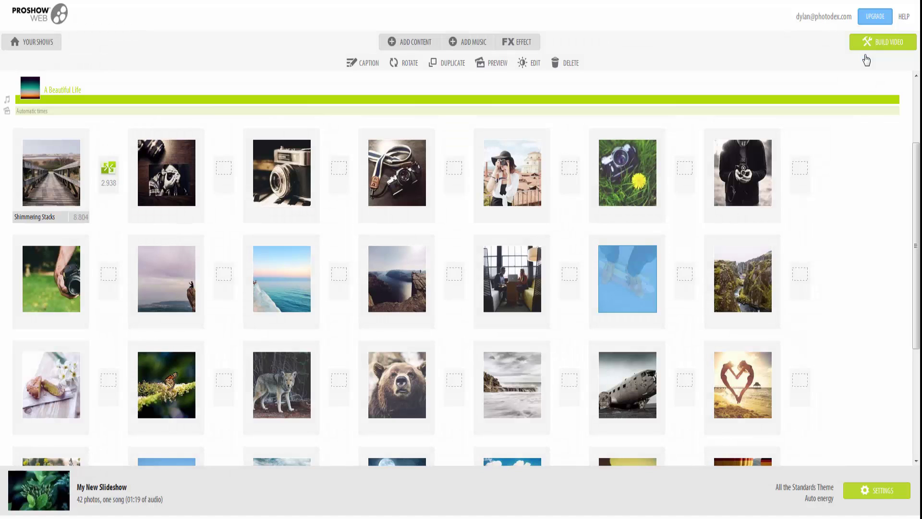